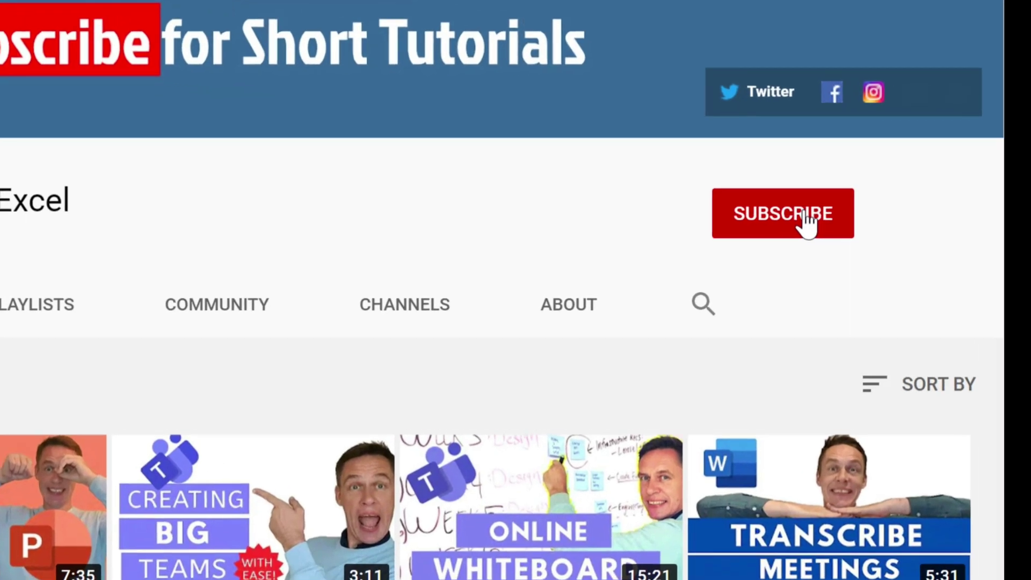
Step: Subscribe to the YouTube channel and set its notification bell to All
click(813, 212)
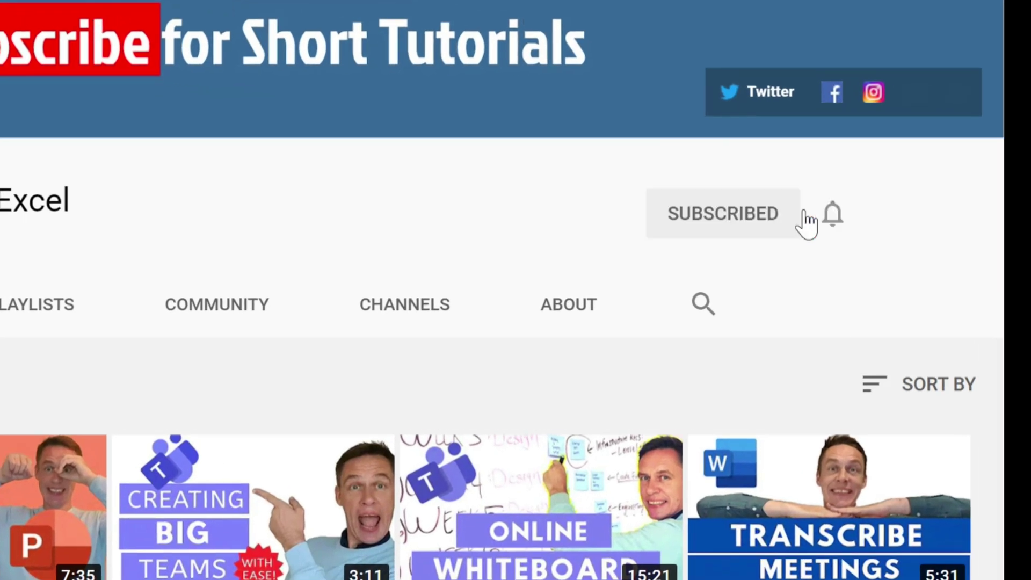
click(835, 220)
click(817, 278)
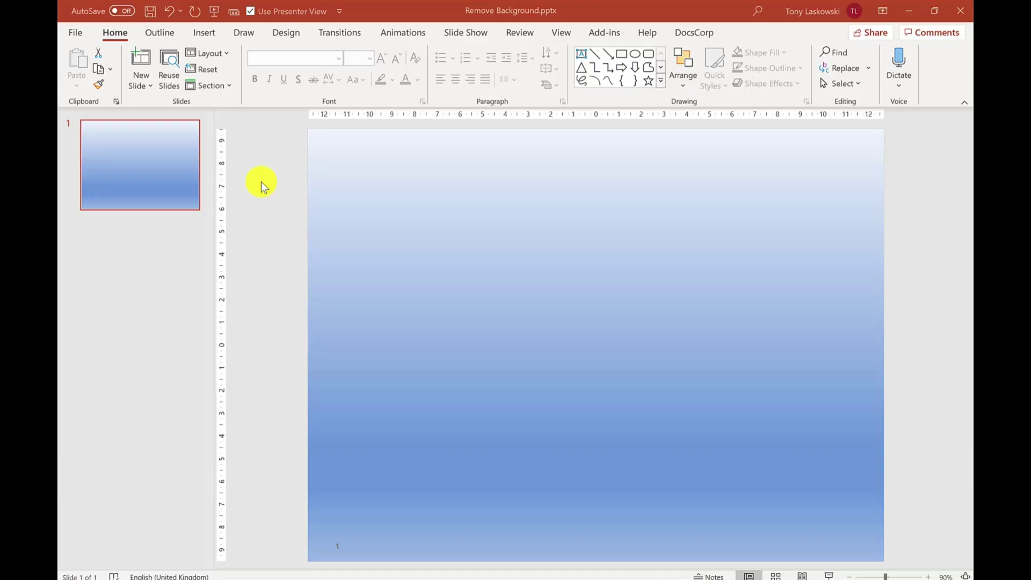
Step: Insert the 'Plain background' picture from the Insert Picture dialog onto the slide
click(203, 34)
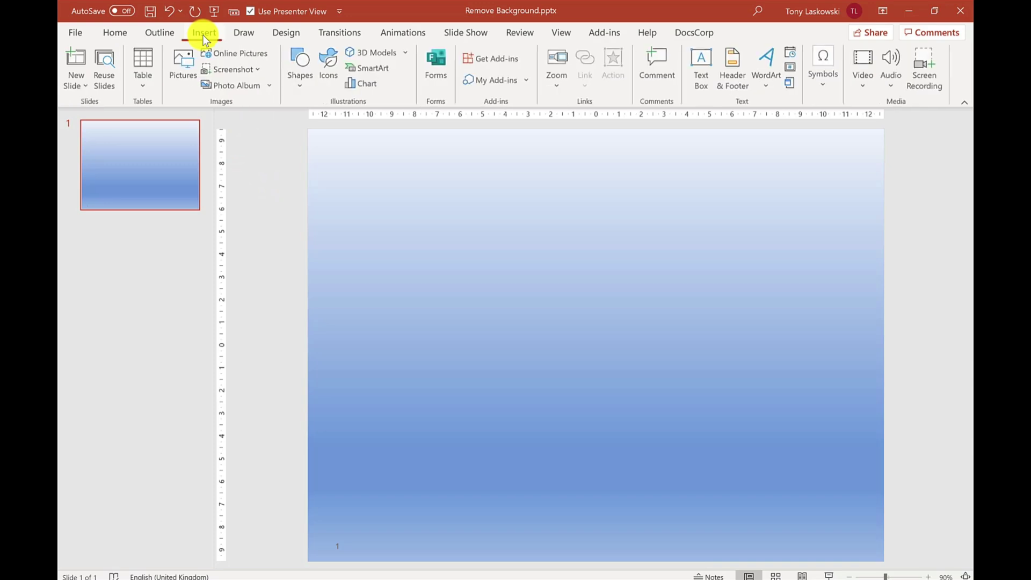
click(185, 75)
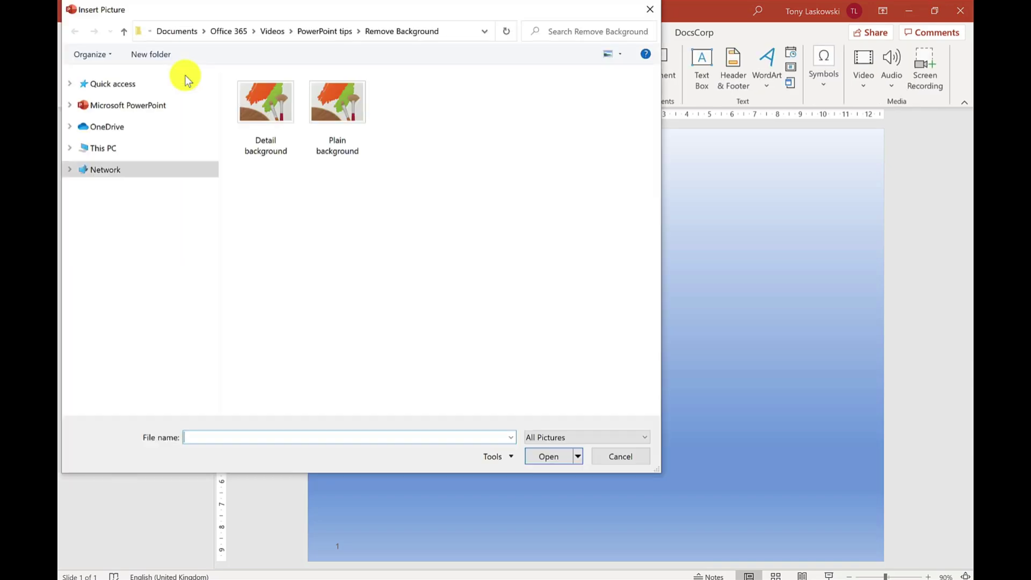
click(329, 145)
double_click(330, 144)
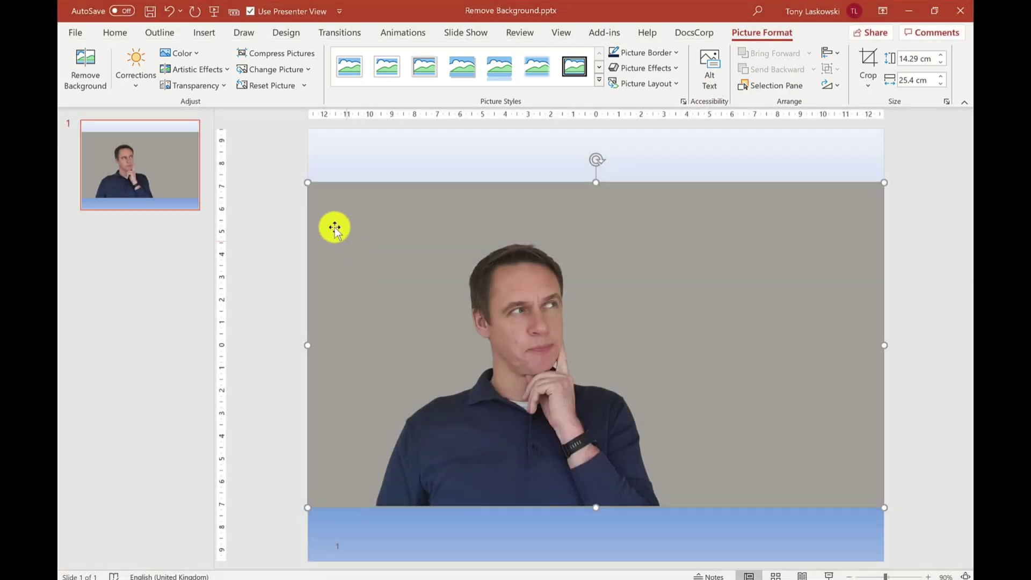
Step: Use Color > Set Transparent Color on the picture's grey backdrop
click(195, 57)
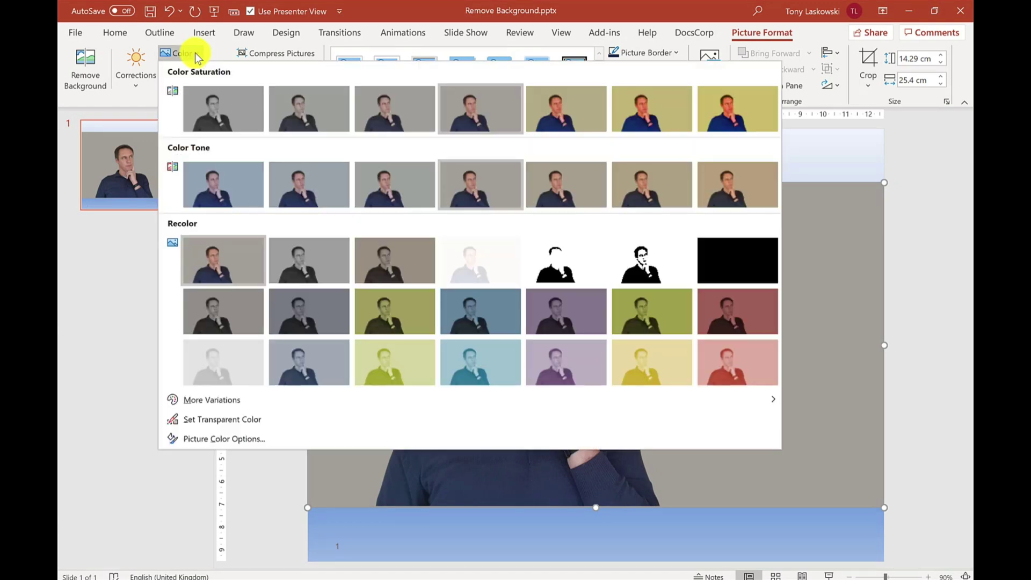
click(223, 422)
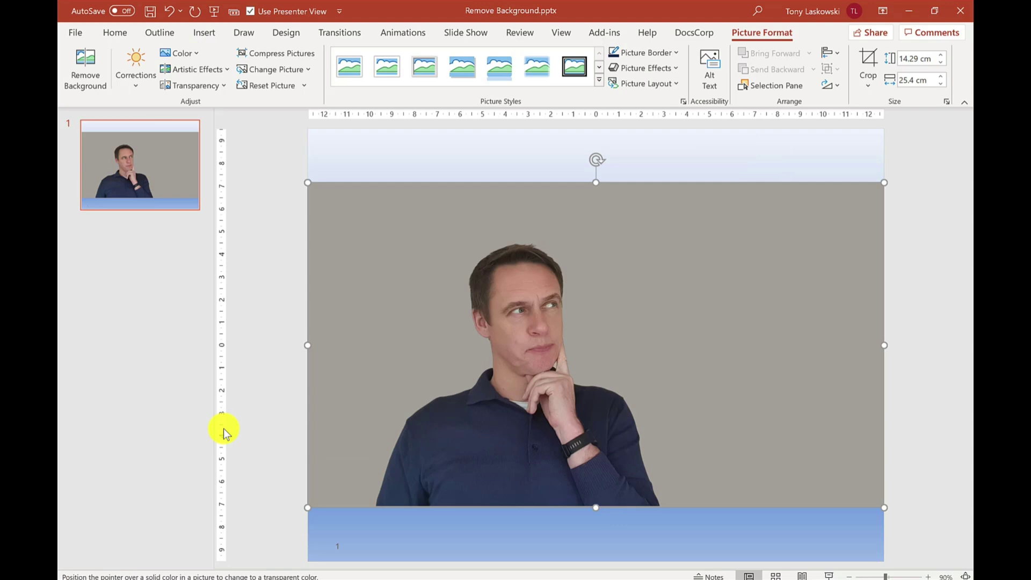
click(374, 248)
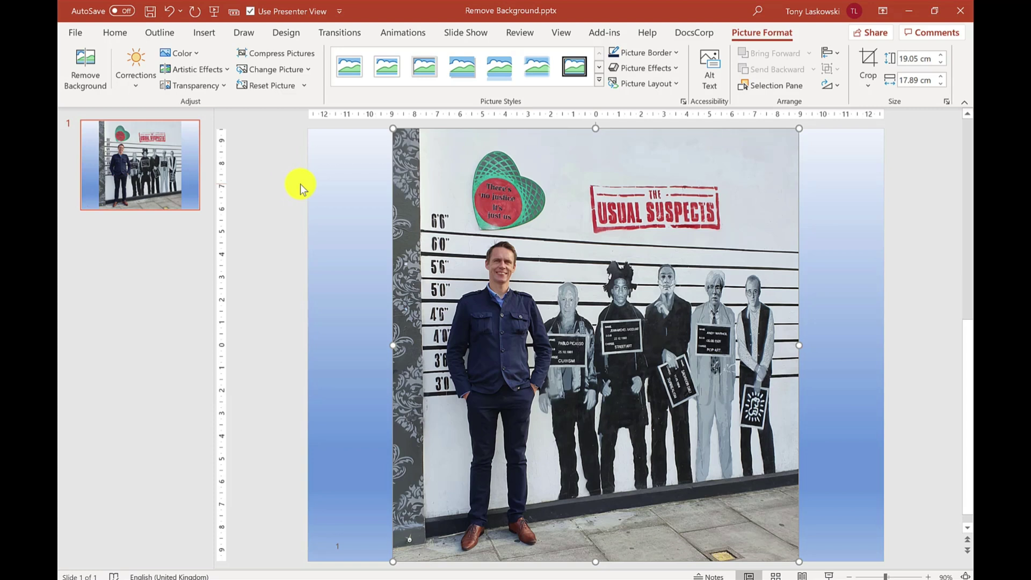
Step: Crop the picture's right edge in to the man, leaving a 14.73 cm by 6 cm strip
click(869, 65)
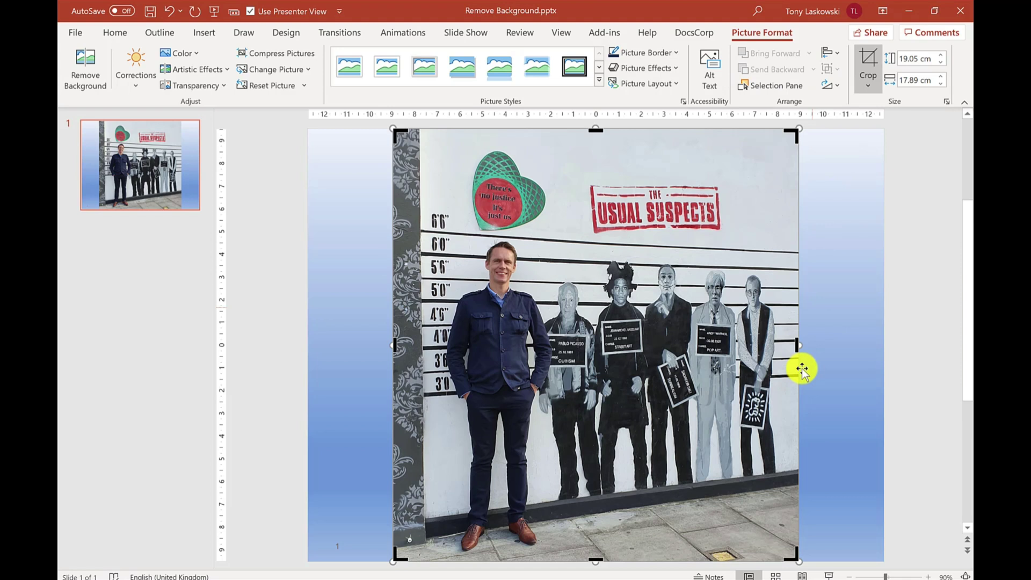
drag(793, 342, 611, 337)
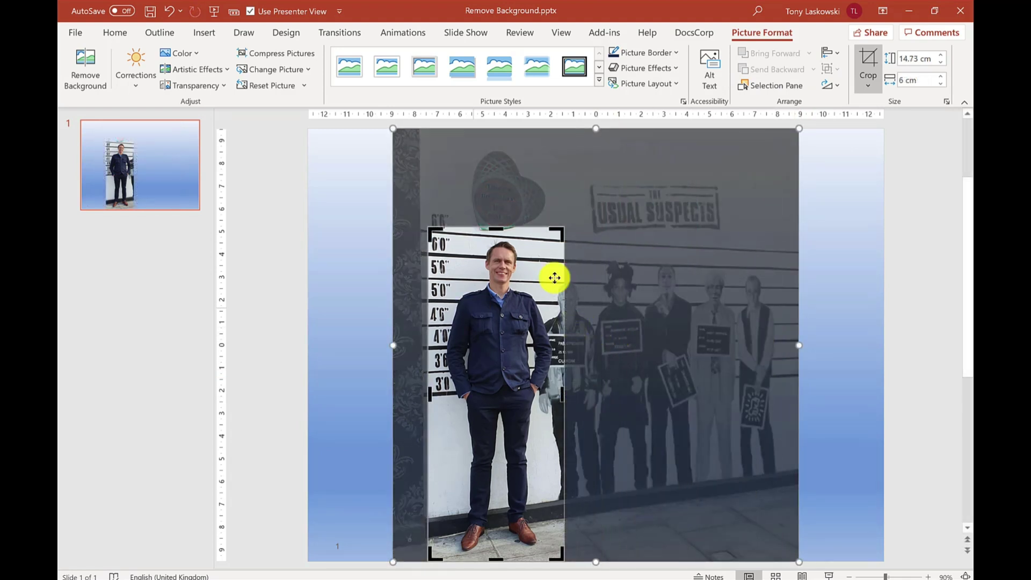
click(866, 58)
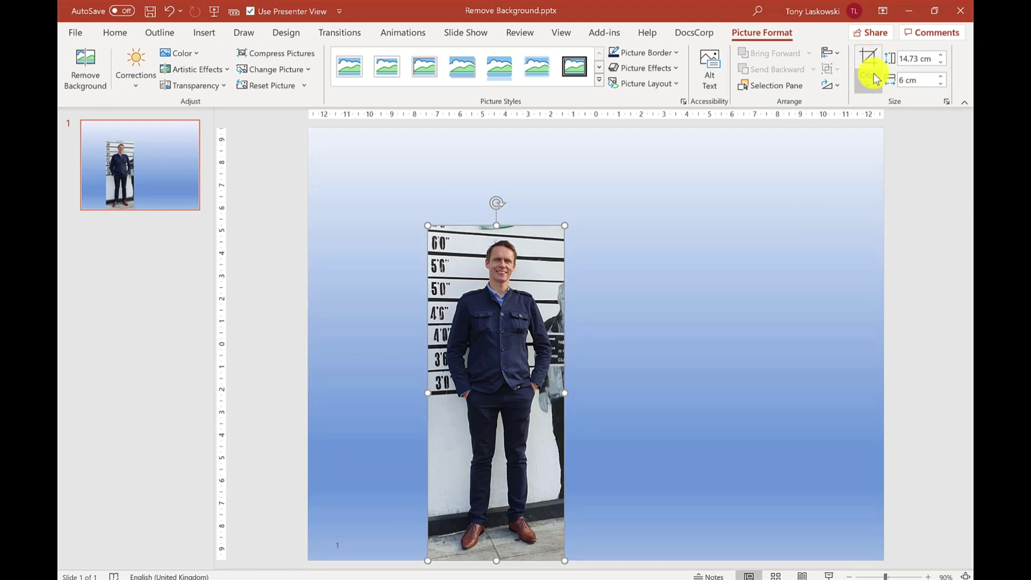
click(169, 52)
scroll(252, 290, down, 2)
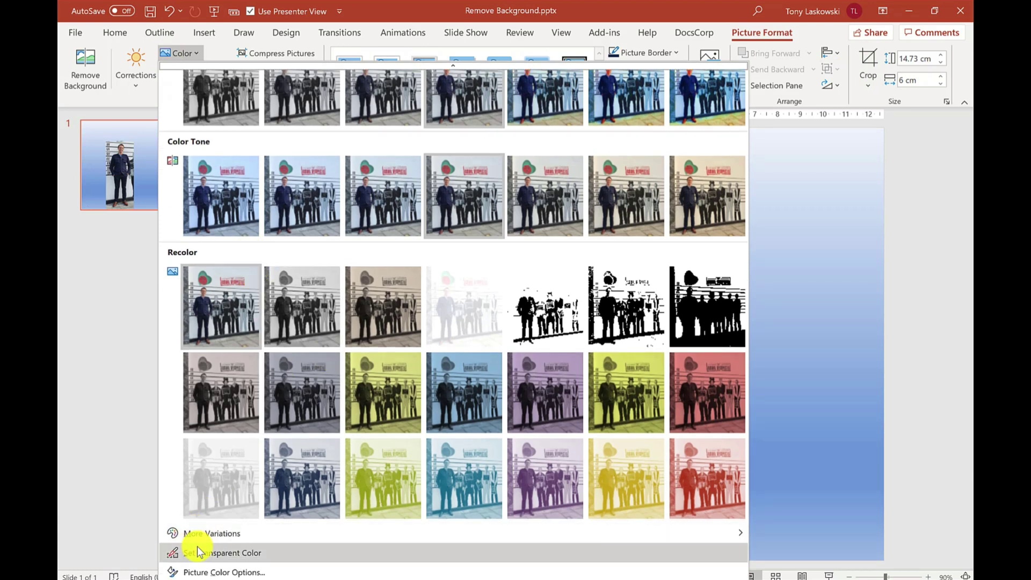
click(204, 558)
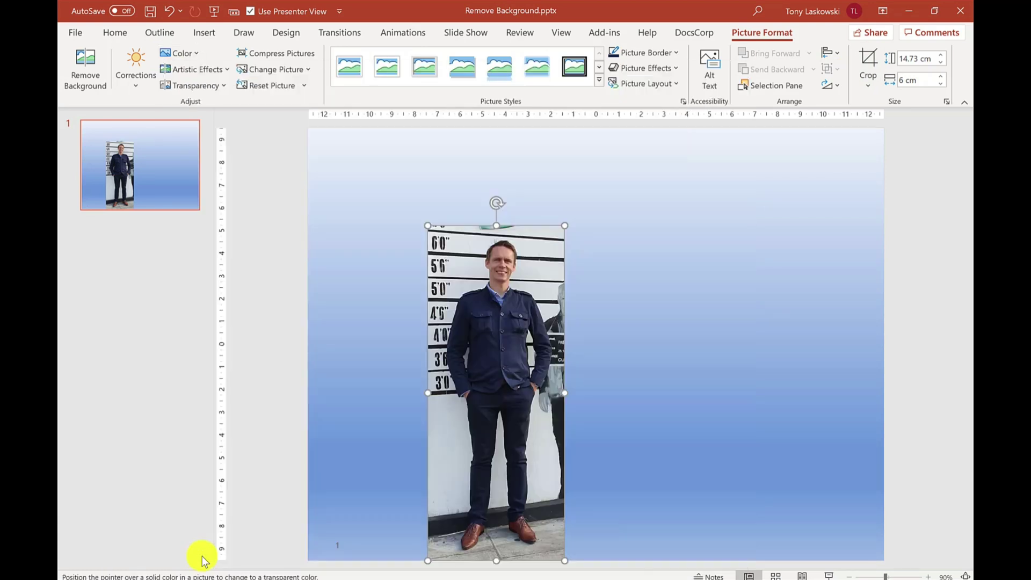
click(442, 422)
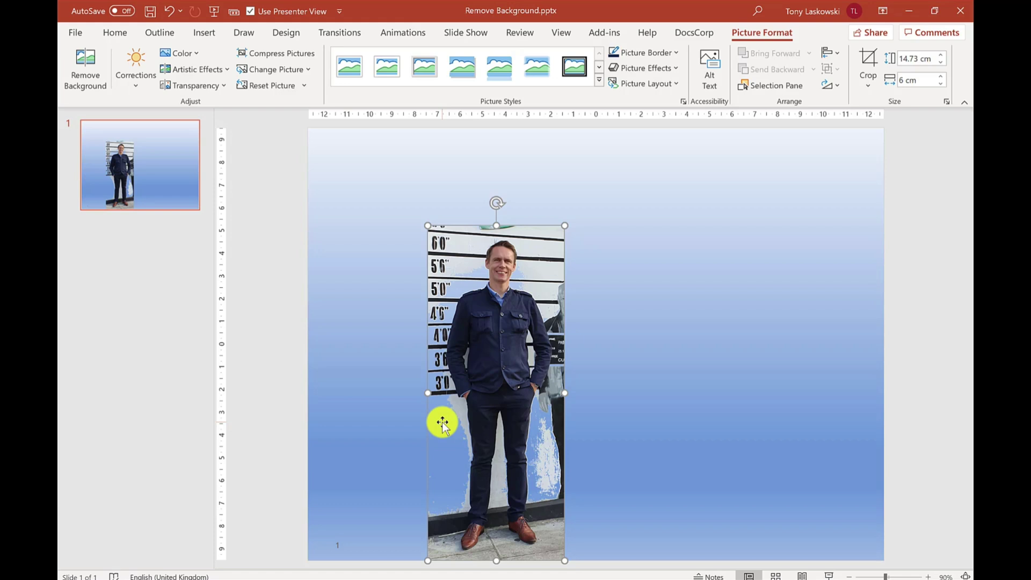
key(ctrl+z)
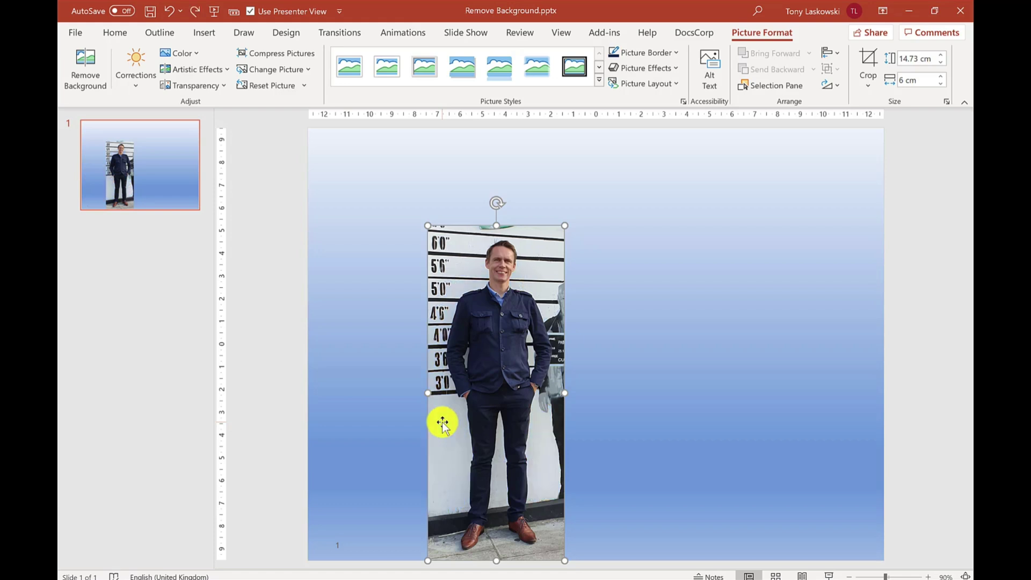
Step: In Remove Background, mark the man's head and chest, right shoe and left shoe as areas to keep
click(82, 90)
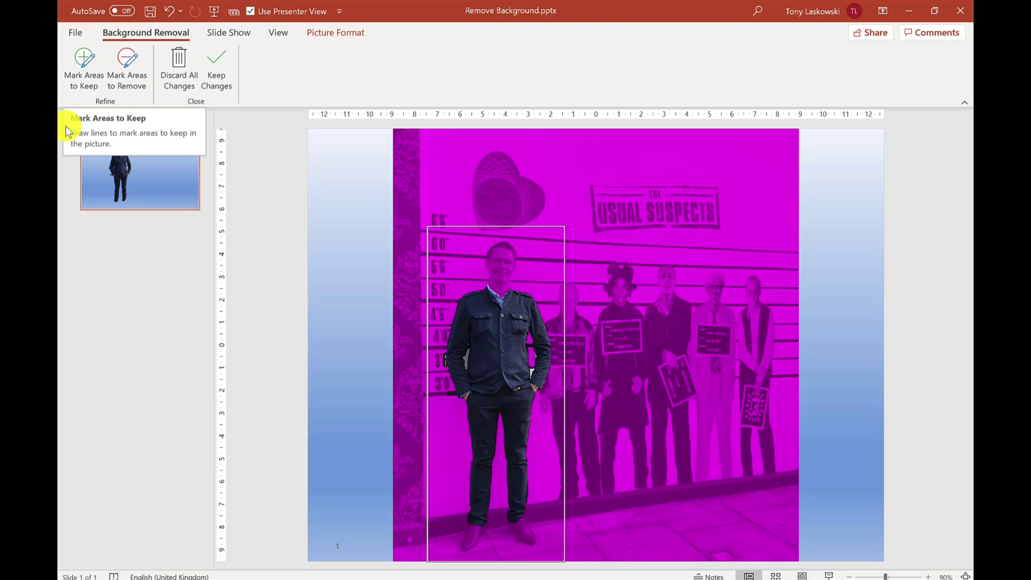
click(90, 93)
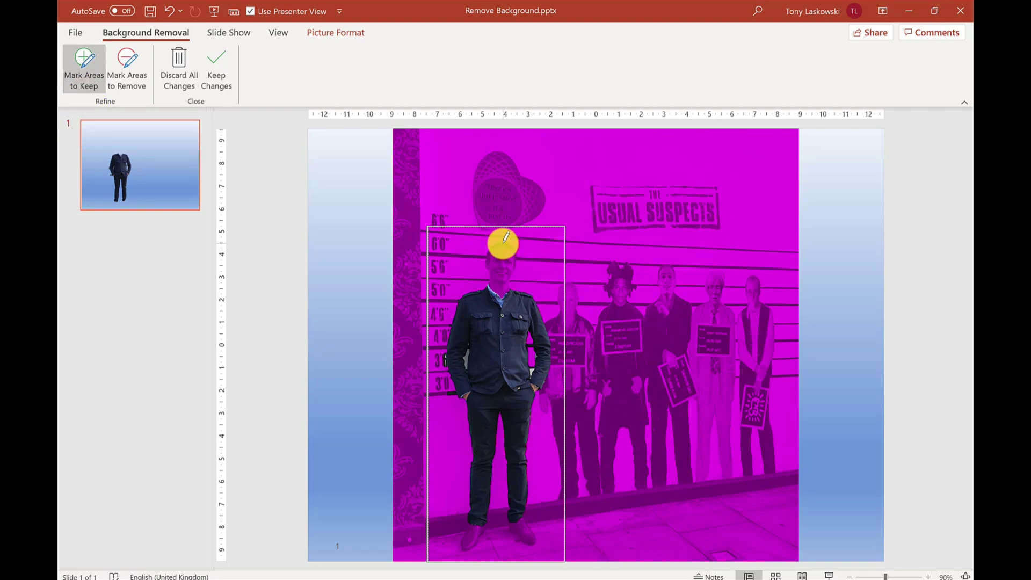
drag(503, 243, 498, 310)
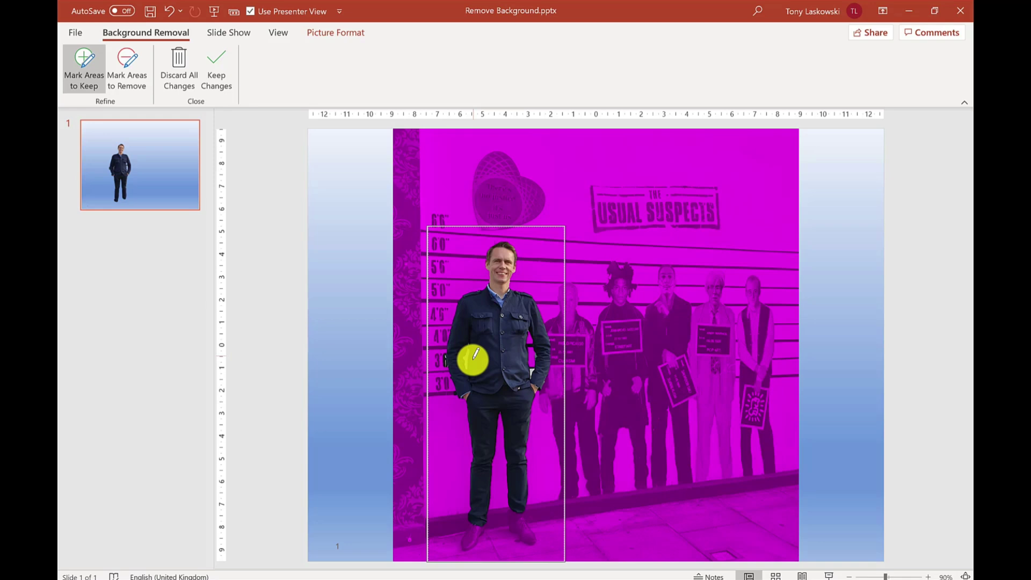
drag(519, 518, 529, 541)
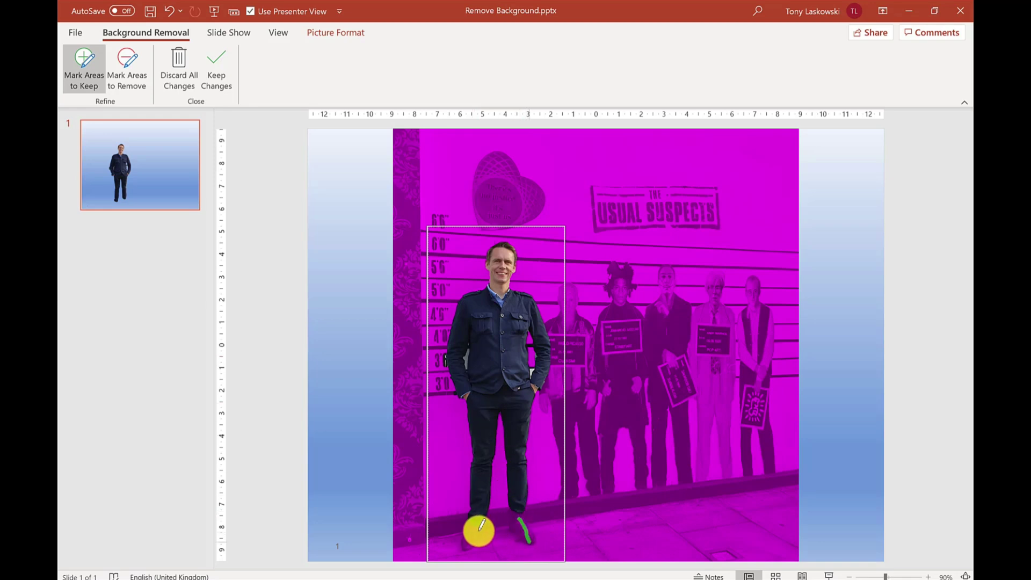
drag(479, 530, 472, 537)
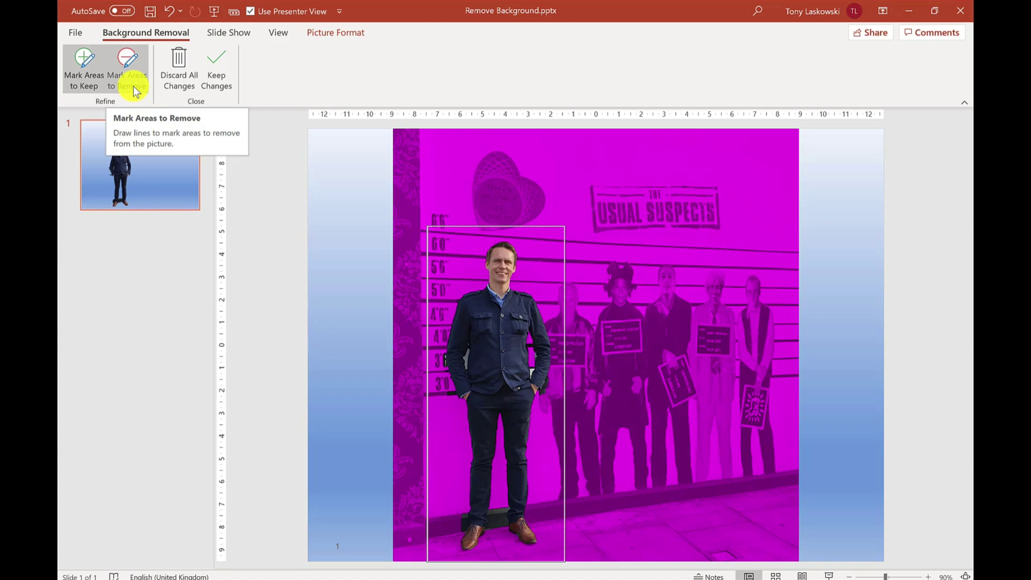
Step: Mark the dark block under the man's feet as an area to remove
click(134, 86)
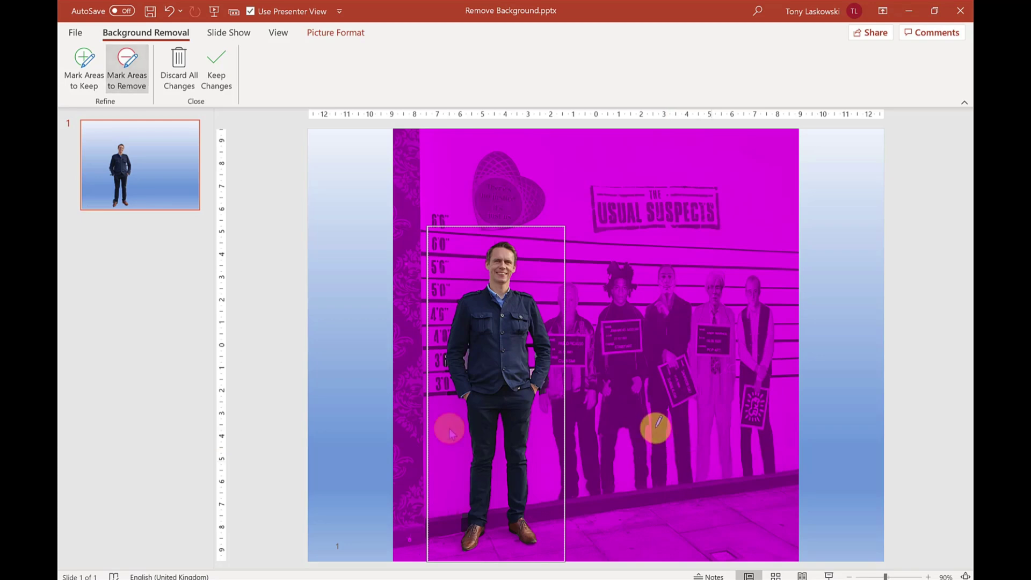
key(Escape)
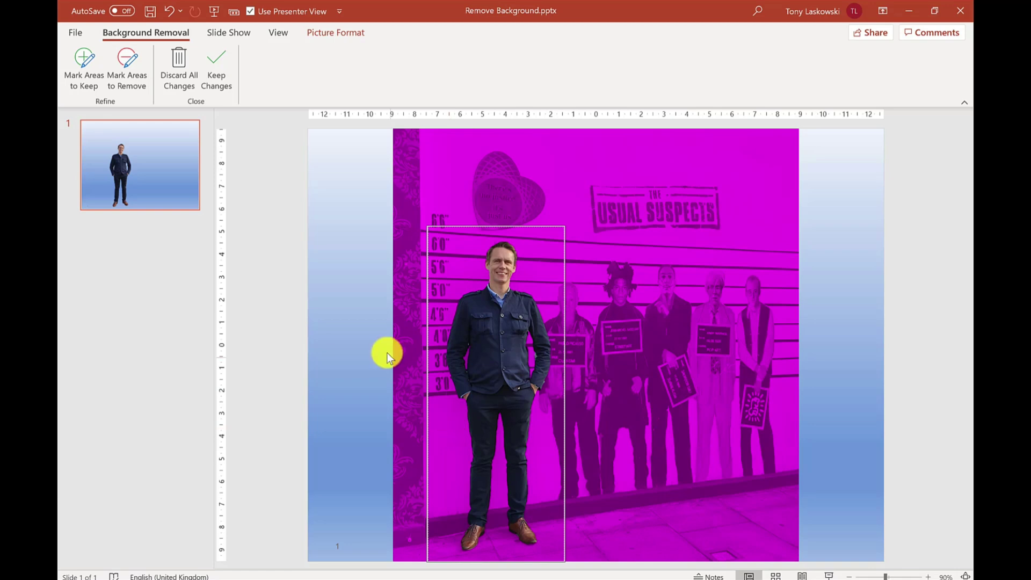
Step: Keep the background-removal changes and set the picture's Soft Edges preset to 1 Point
click(221, 89)
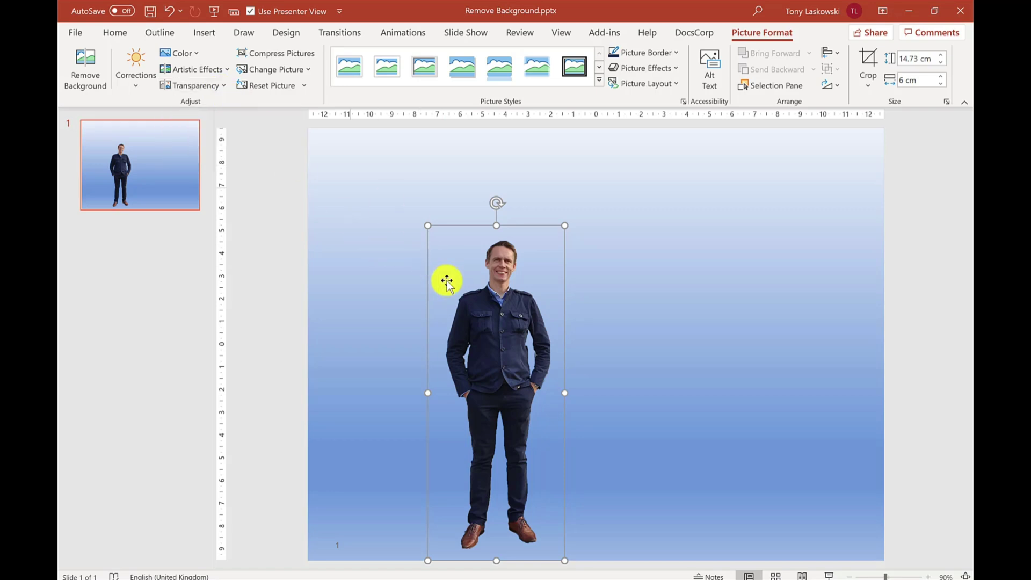
right_click(501, 324)
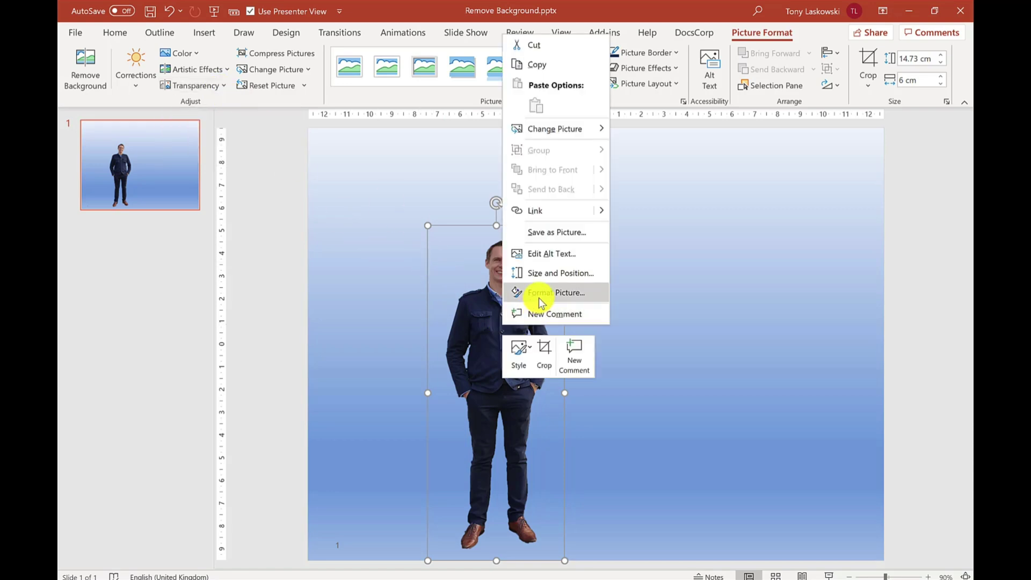
click(539, 298)
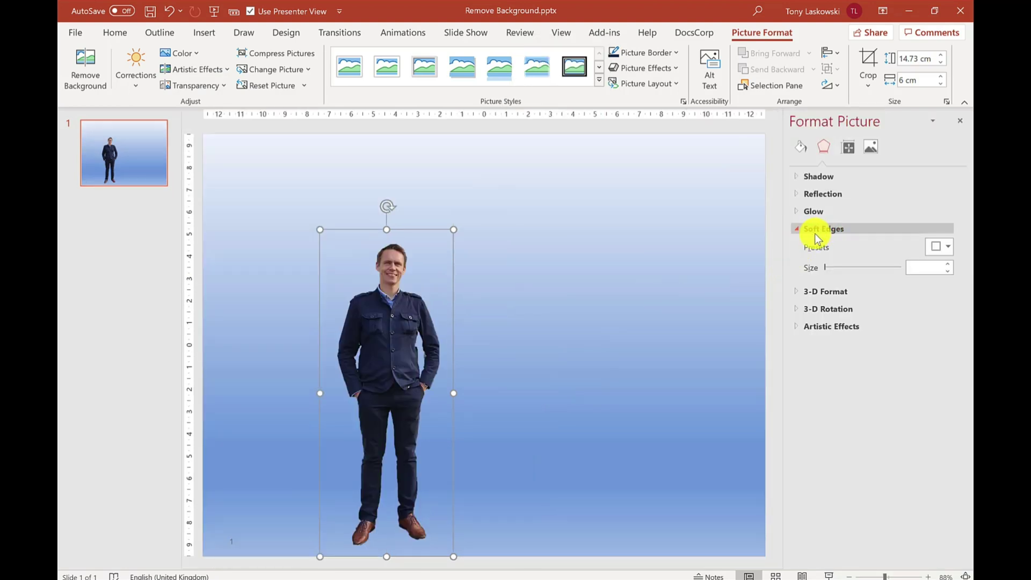
click(948, 247)
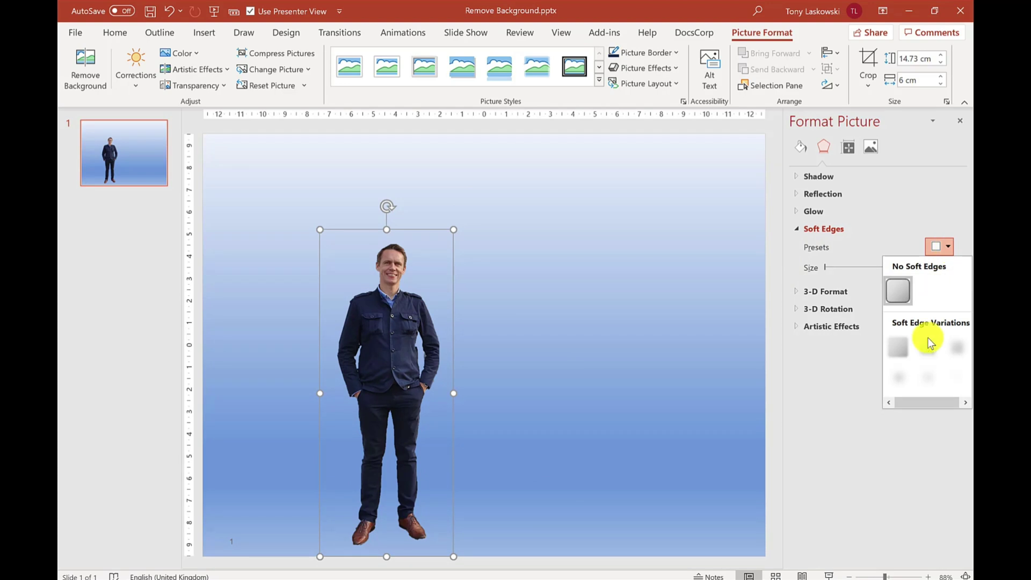
click(906, 348)
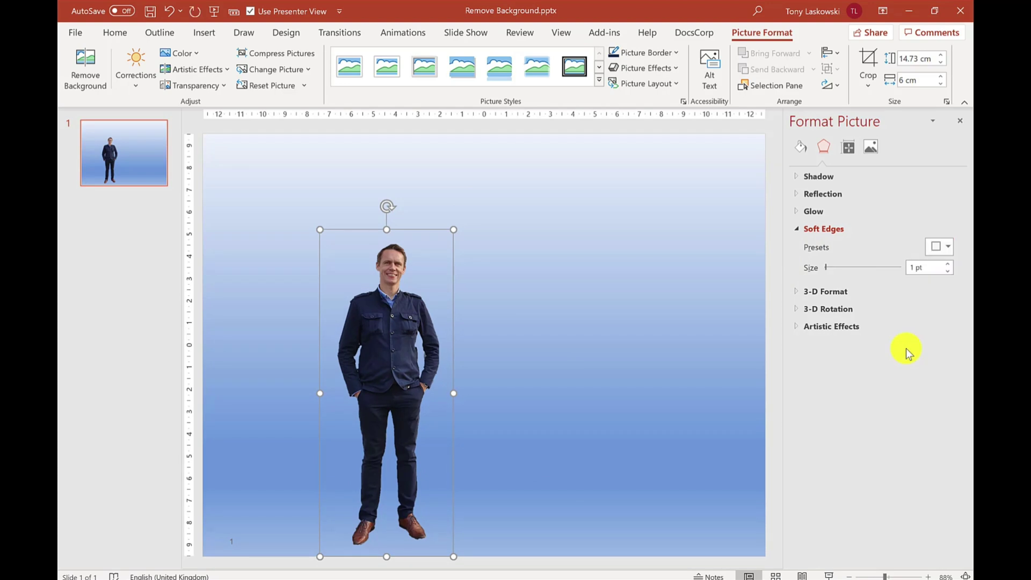